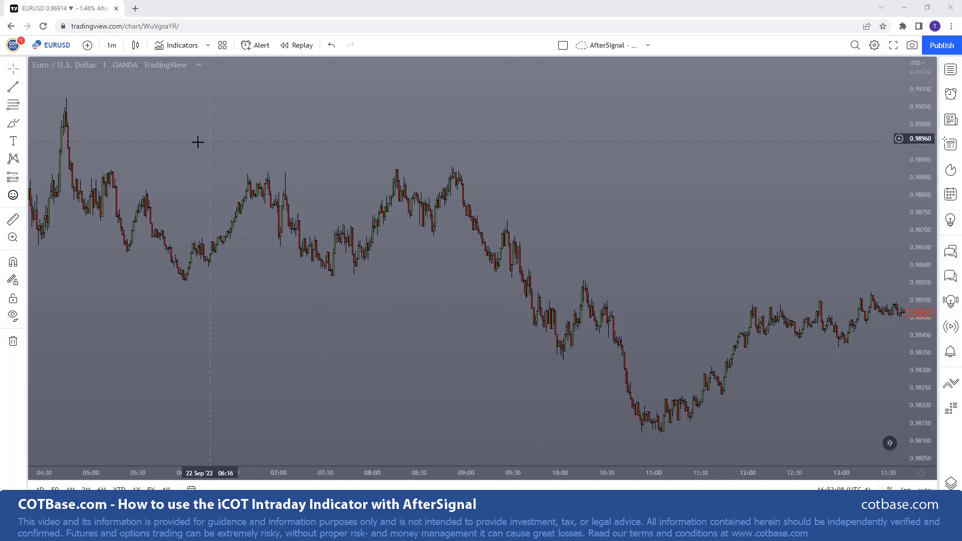
Add the favorite indicators iCOTwithAfterSignal and iCOT Scores DEV to the EURUSD chart
click(208, 46)
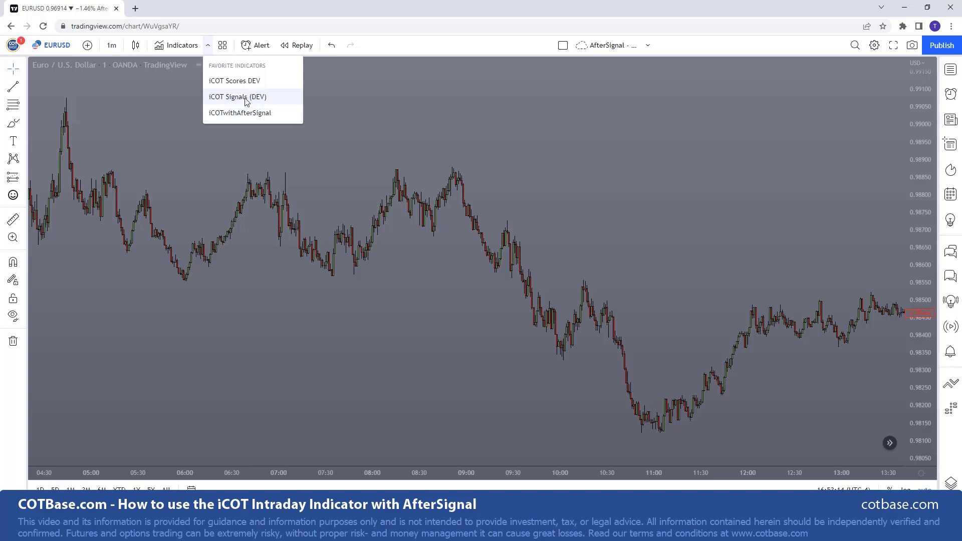
click(255, 116)
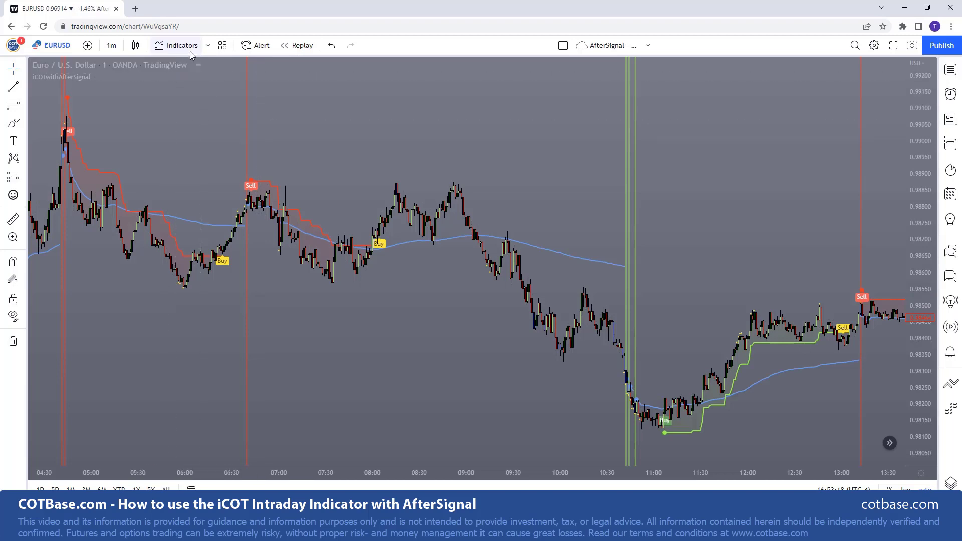
click(208, 46)
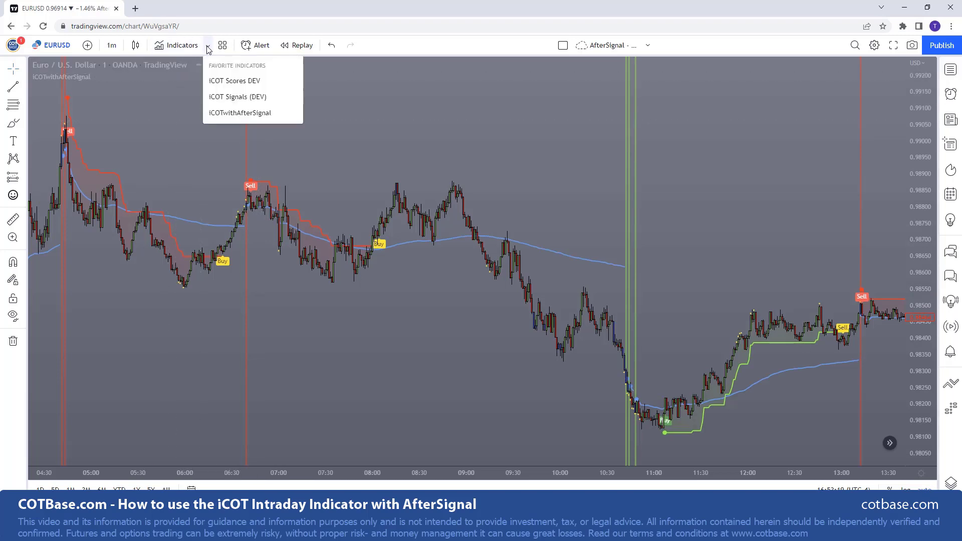
click(228, 83)
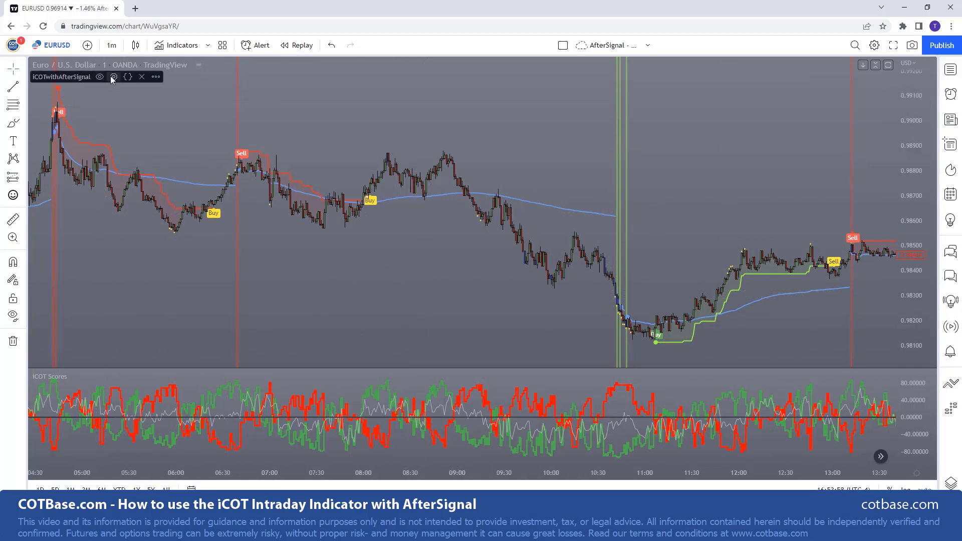
Review the iCOTwithAfterSignal inputs and set its Signal Series to Any Any
click(113, 76)
drag(515, 64, 604, 45)
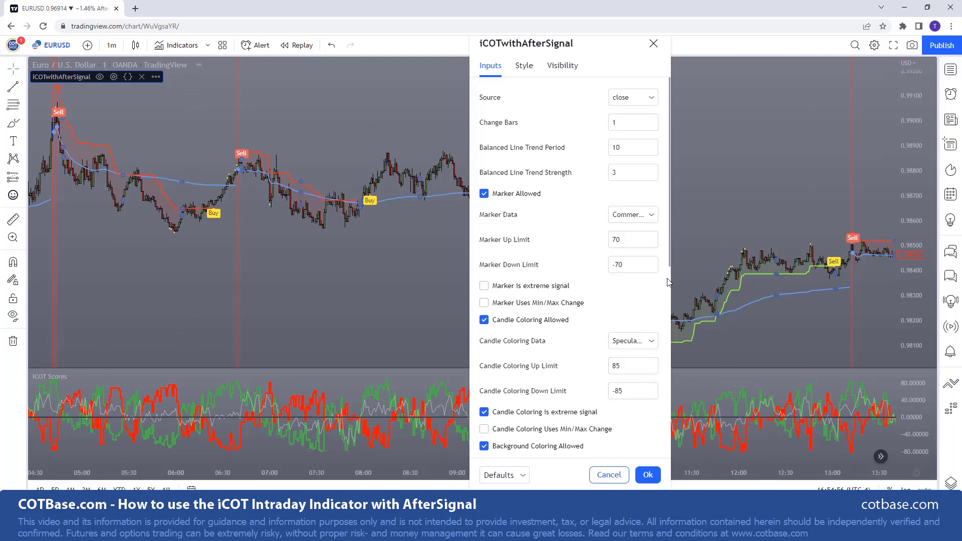
scroll(566, 295, down, 8)
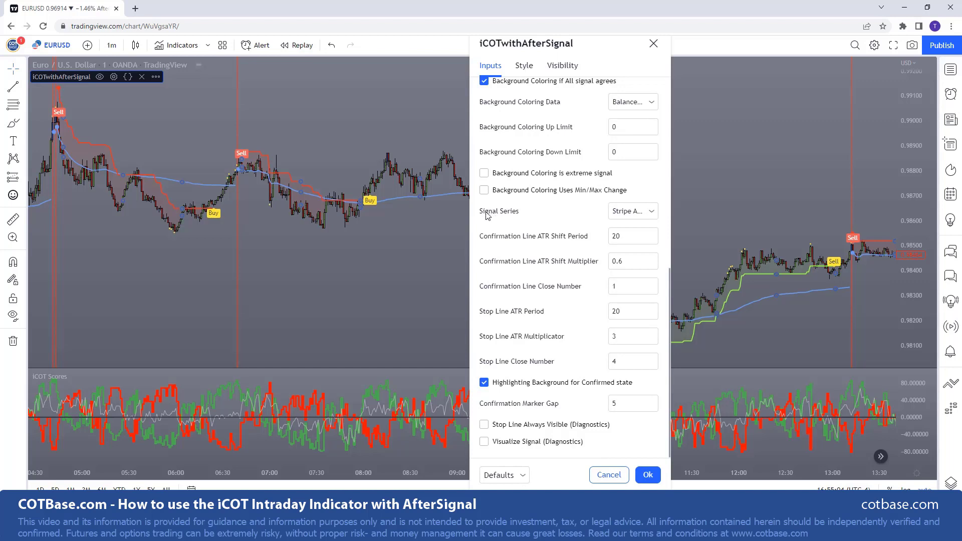
click(653, 216)
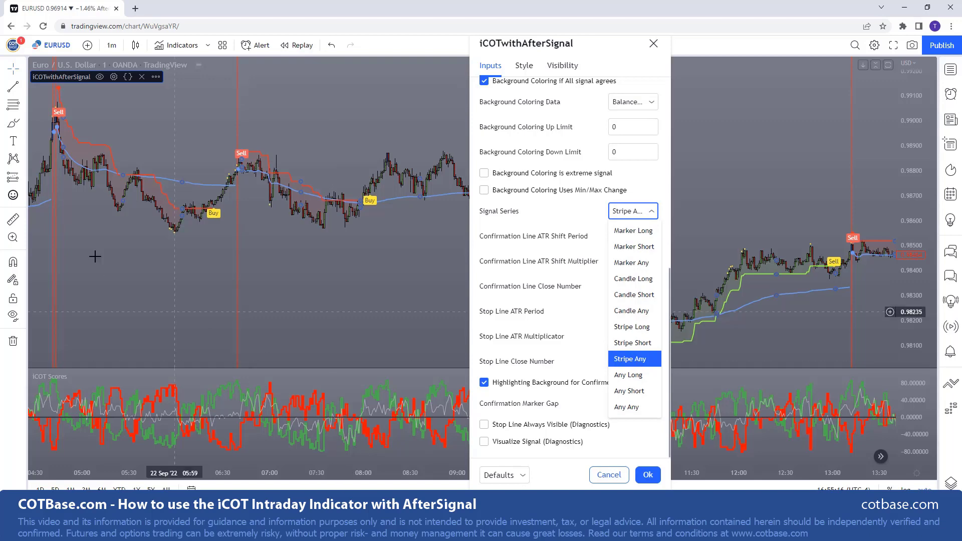
scroll(84, 153, up, 1)
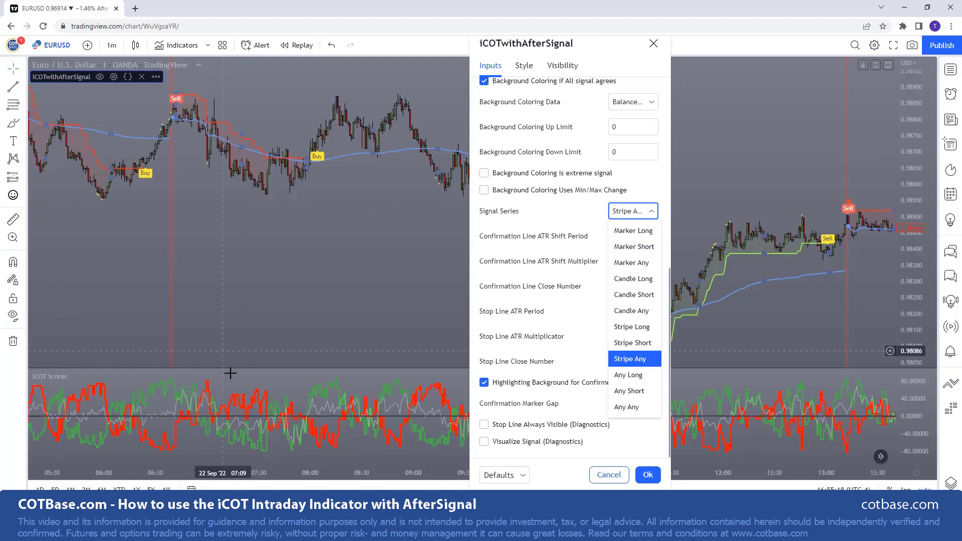
drag(590, 43, 435, 51)
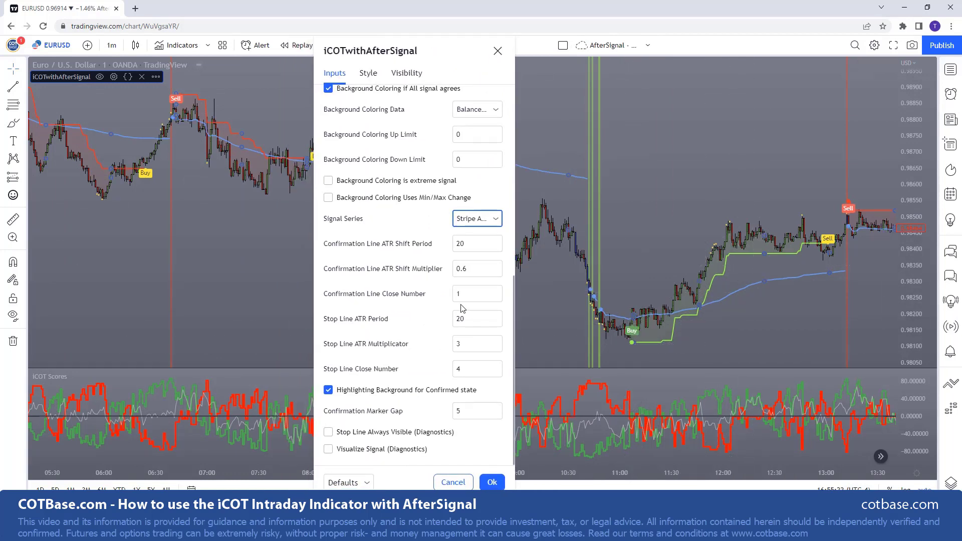
click(489, 221)
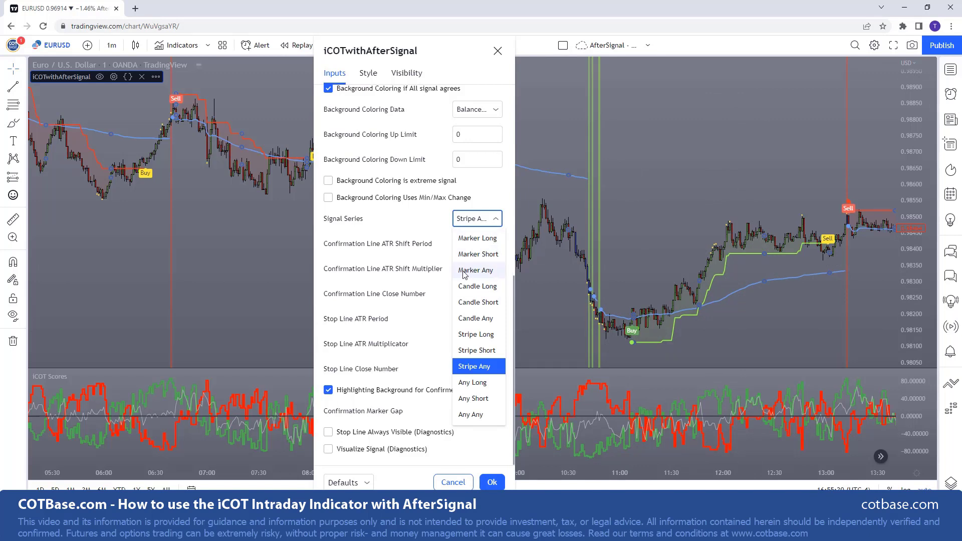
drag(440, 55, 705, 58)
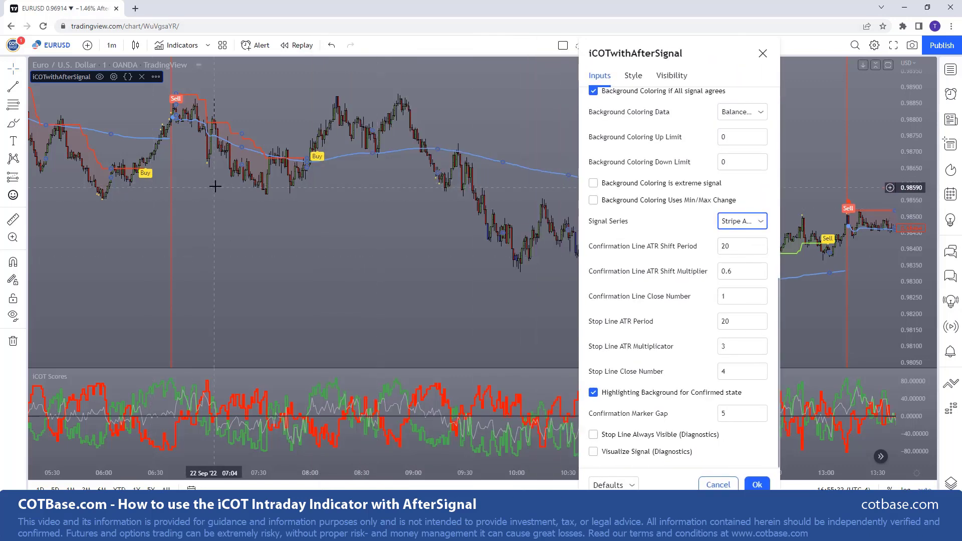
click(752, 227)
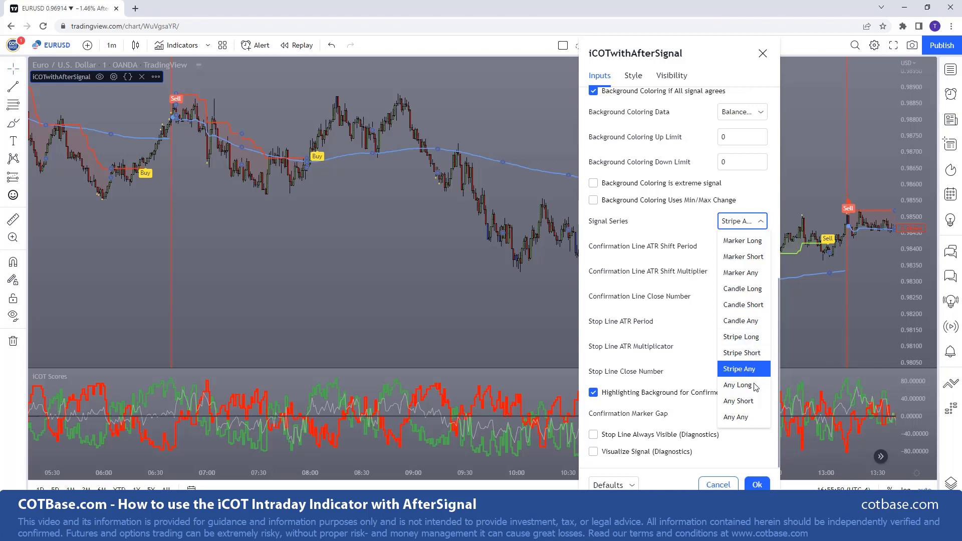
click(743, 418)
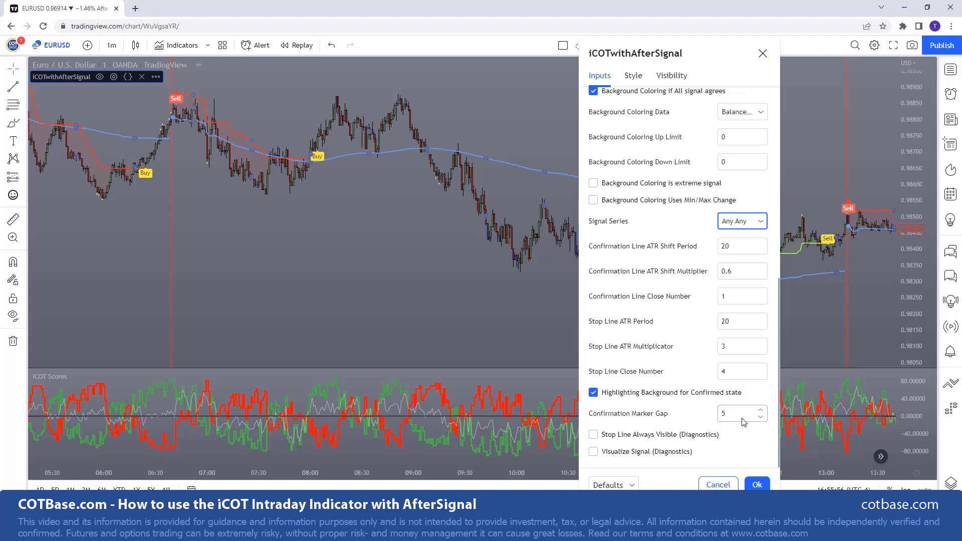
click(757, 484)
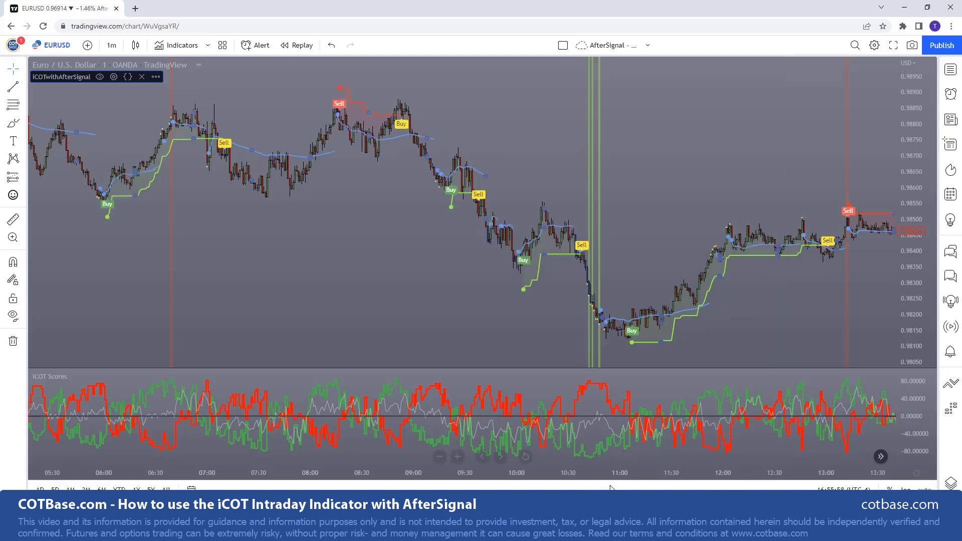
Add a second iCOTwithAfterSignal indicator to the chart
drag(449, 474, 547, 472)
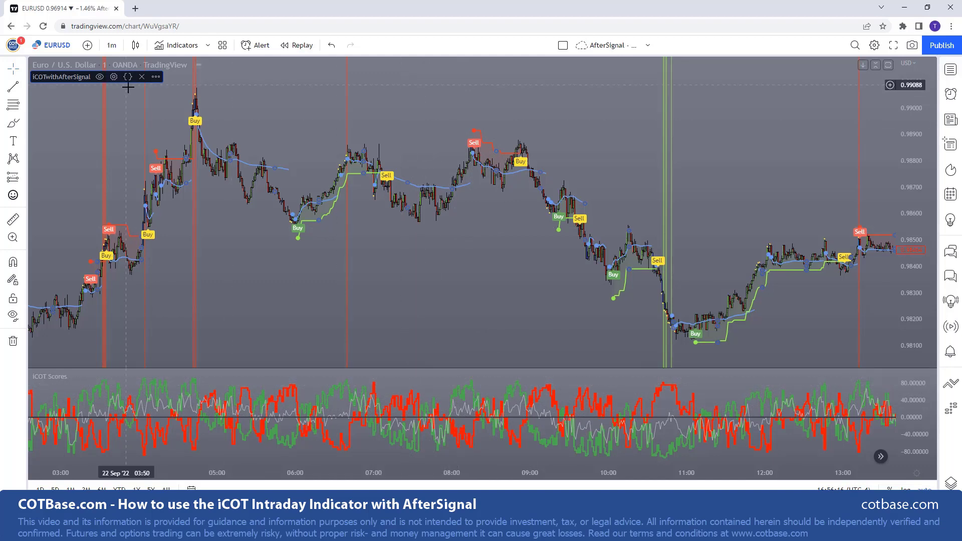
drag(377, 403, 442, 301)
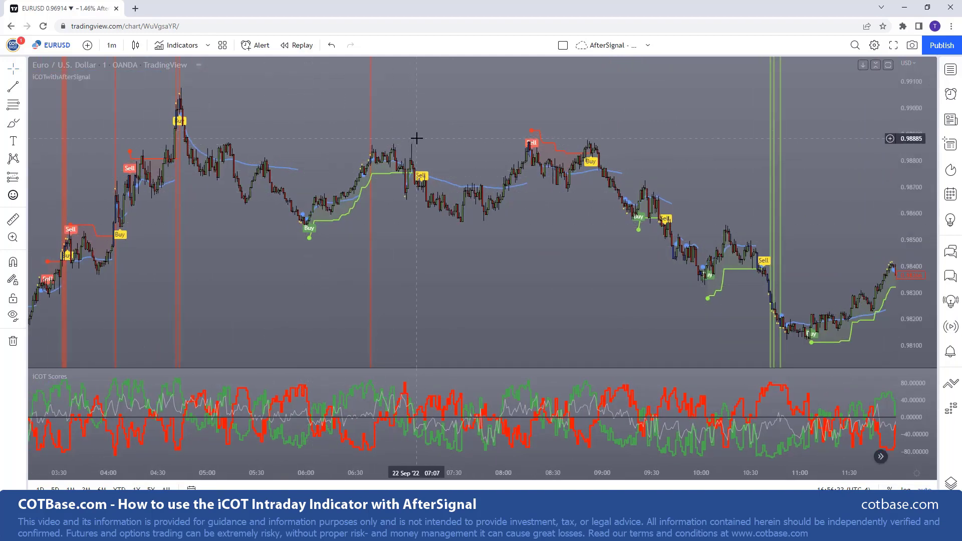
click(208, 45)
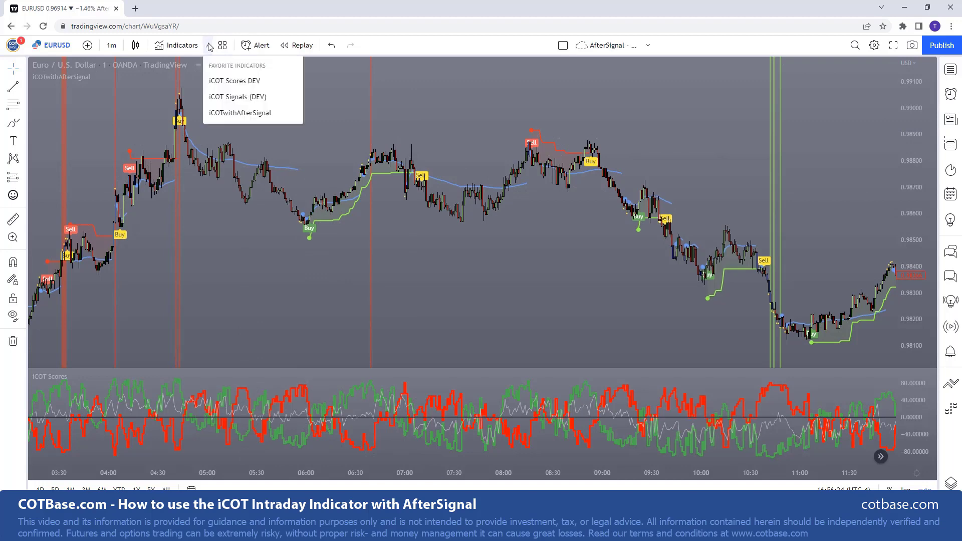
click(256, 113)
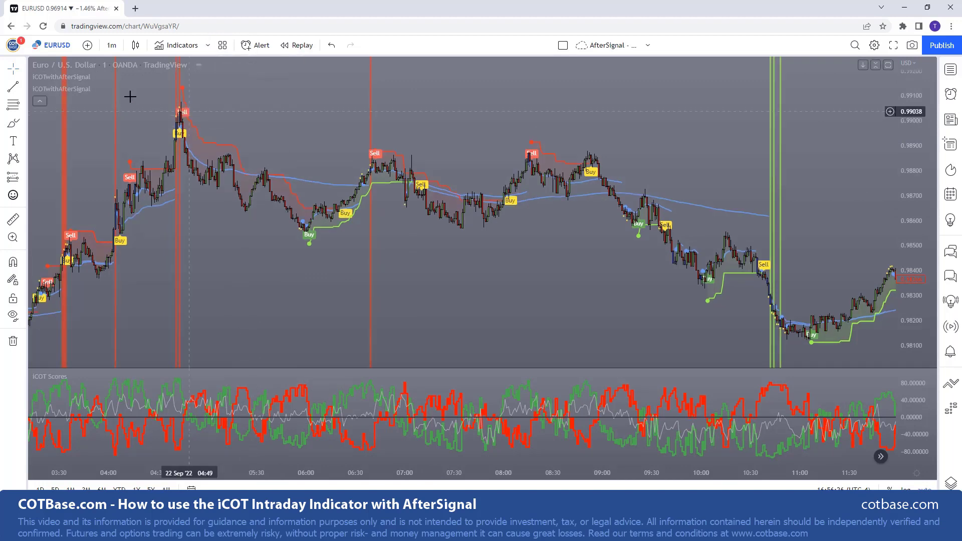
Set the Signal Series of the first iCOTwithAfterSignal indicator to Any Long
click(113, 77)
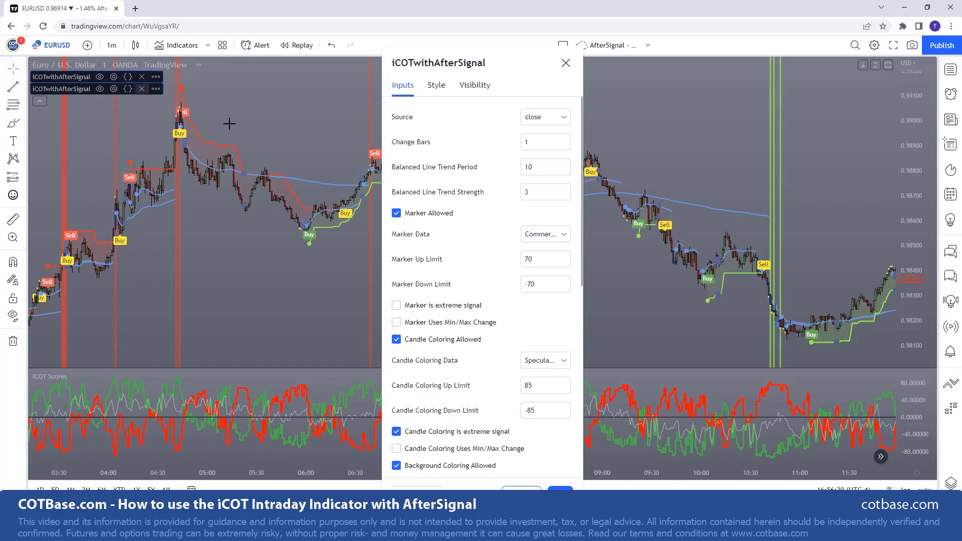
scroll(552, 238, down, 8)
click(551, 238)
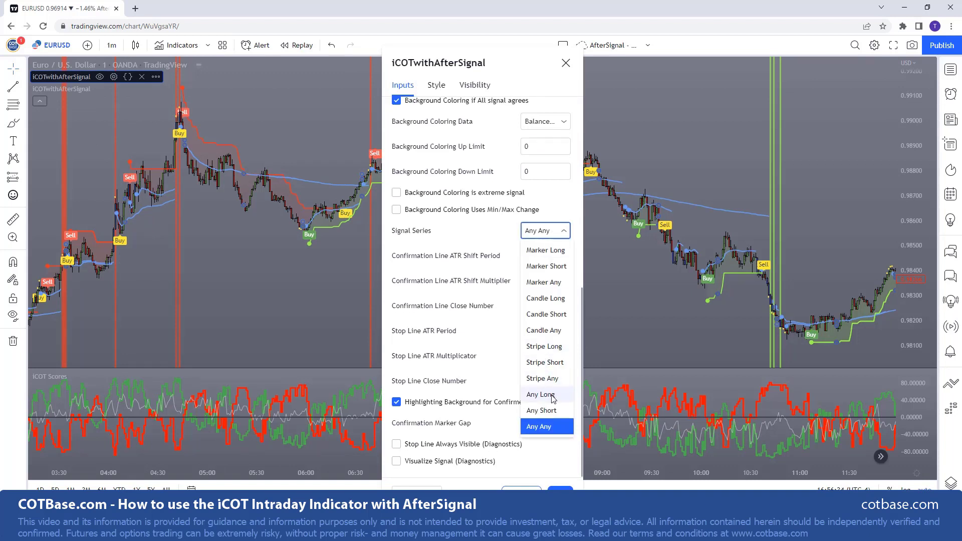
click(551, 395)
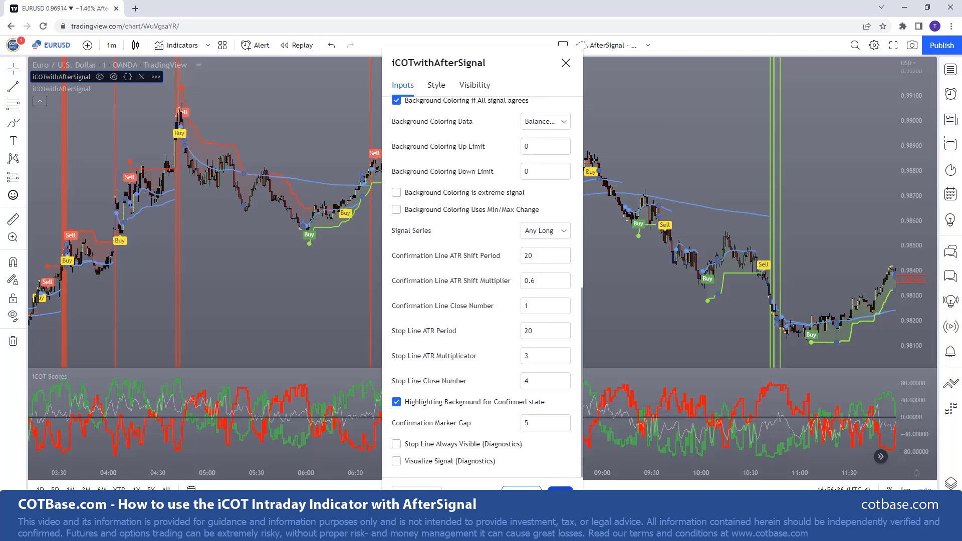
click(560, 491)
Set the Signal Series of the second iCOTwithAfterSignal indicator to Any Short
click(114, 89)
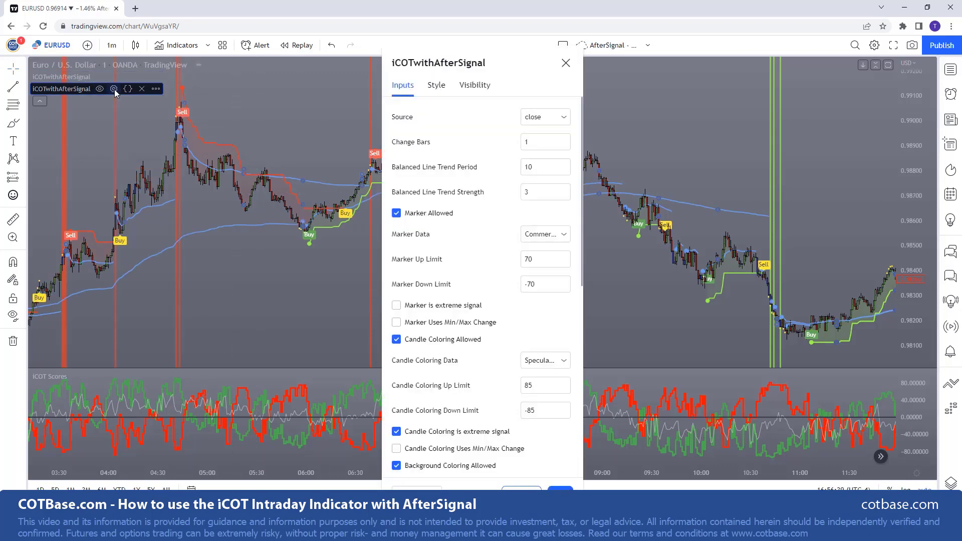
scroll(552, 331, down, 8)
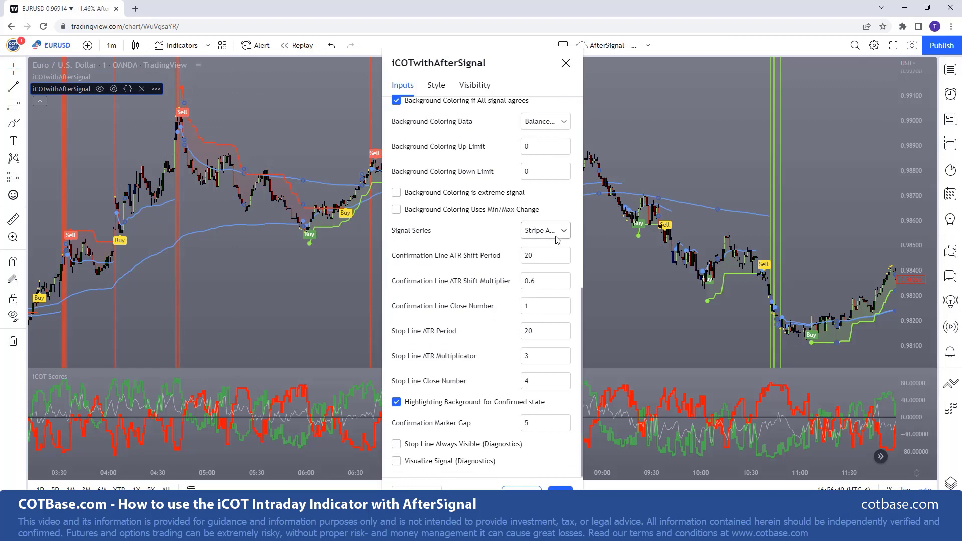
click(556, 234)
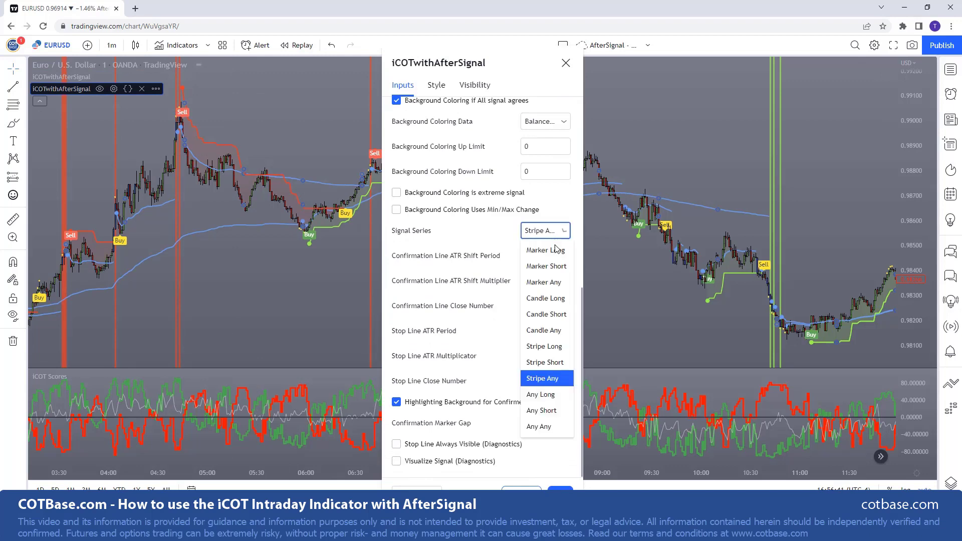
click(544, 411)
key(Return)
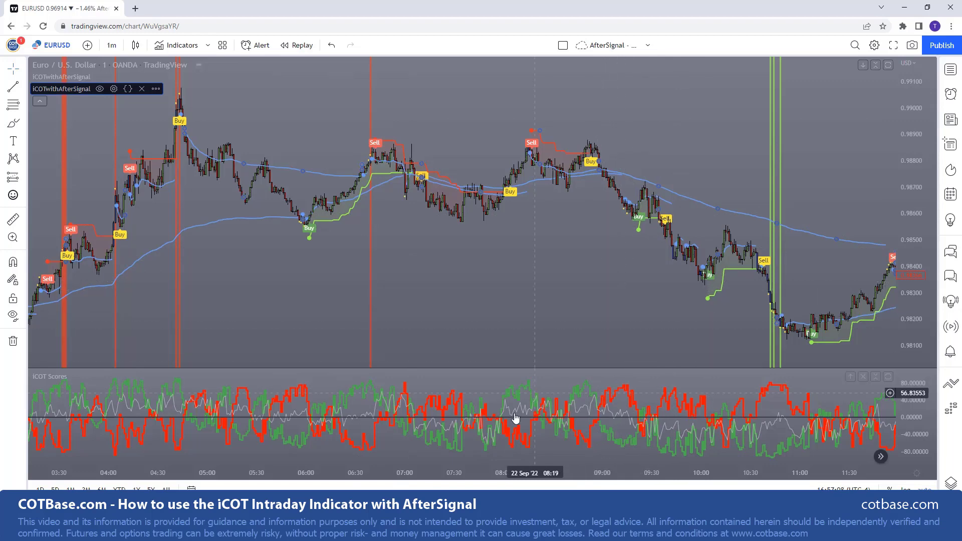
Compare the long and short signals around 06:00 to 10:45, then remove the Any Long iCOTwithAfterSignal indicator
drag(470, 473, 255, 472)
drag(214, 334, 391, 337)
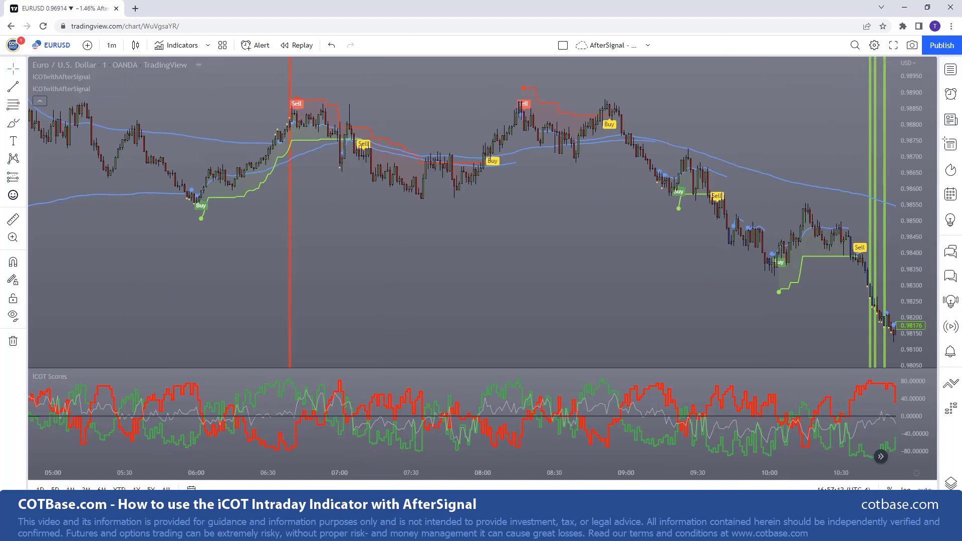
scroll(276, 369, up, 2)
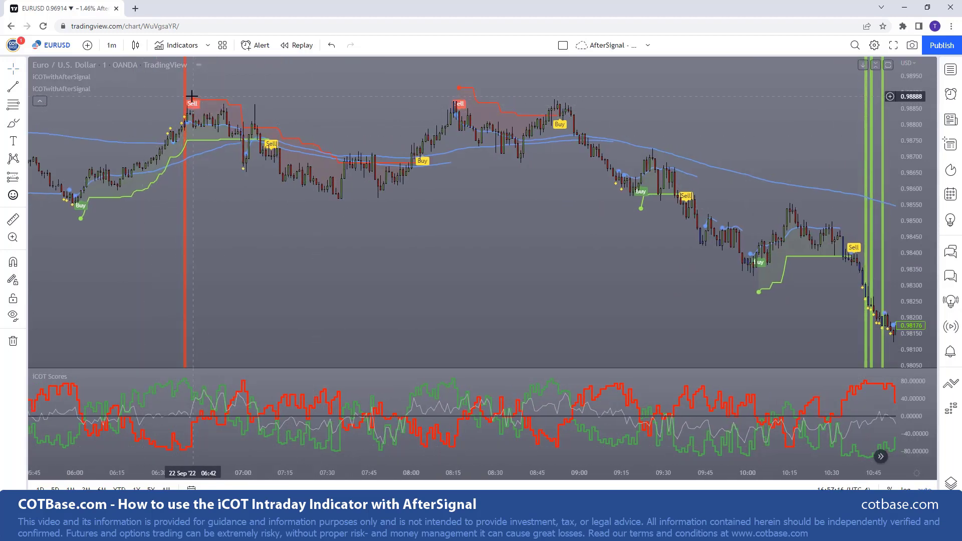
mouse_move(91, 80)
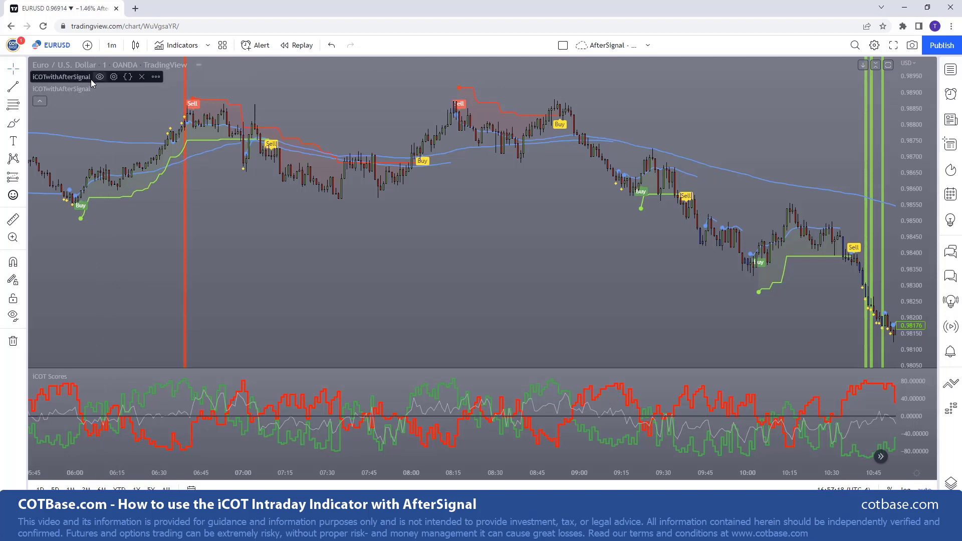
click(142, 77)
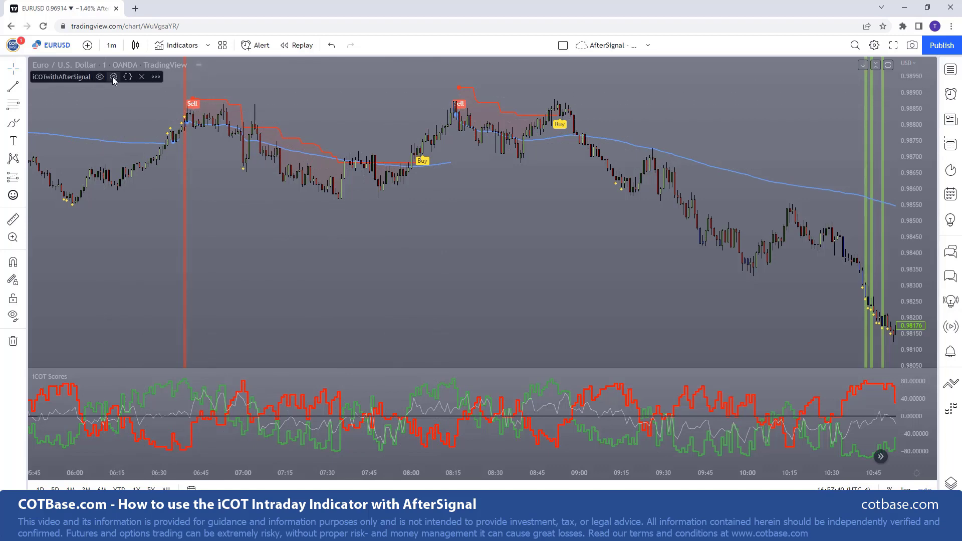
Set the iCOTwithAfterSignal Confirmation Line ATR Shift Multiplier to 1 and the Confirmation Line Close Number to 2
click(114, 77)
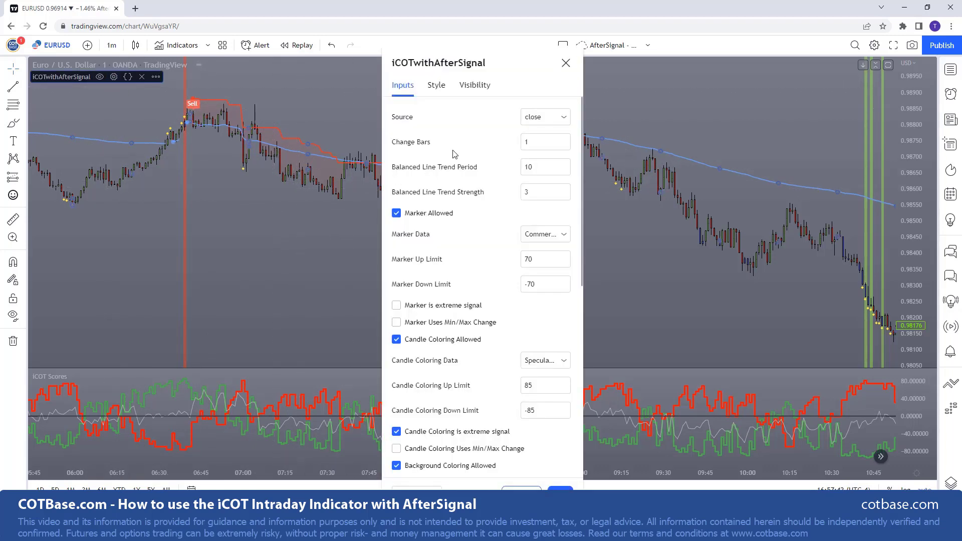
drag(515, 67, 757, 65)
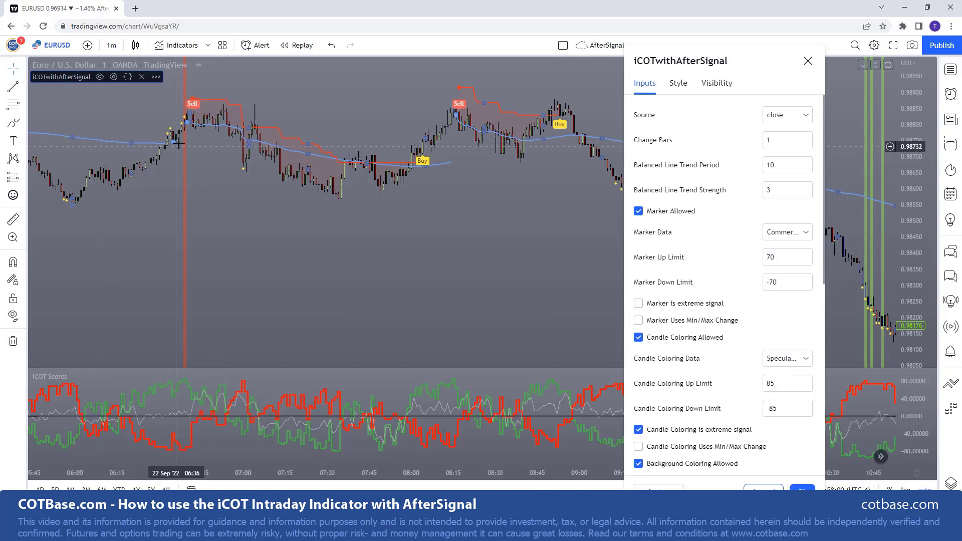
scroll(725, 314, down, 2)
scroll(756, 331, down, 3)
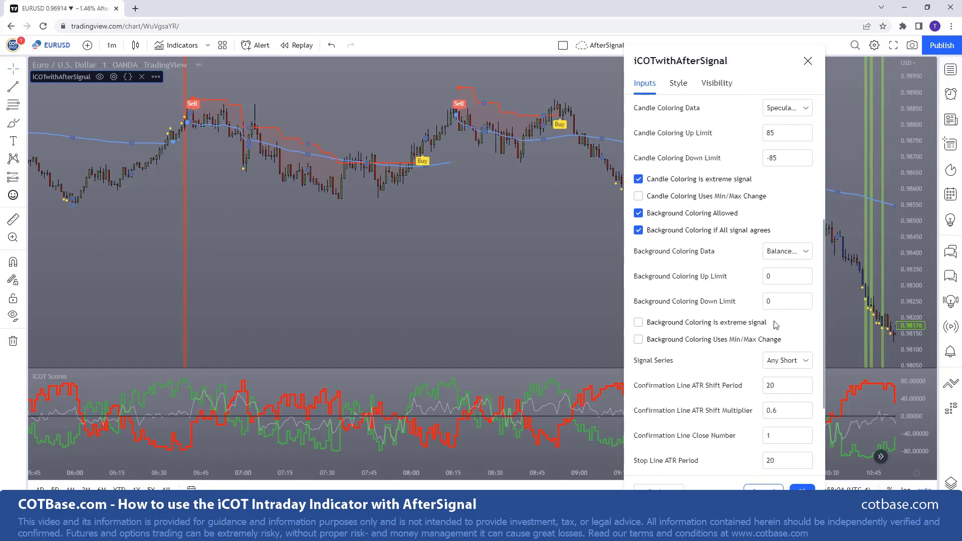
scroll(777, 325, down, 2)
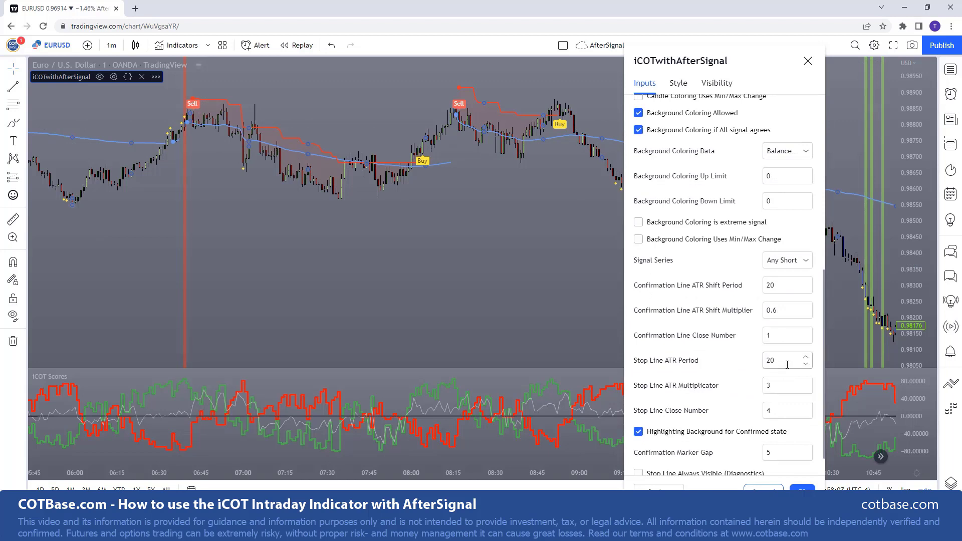
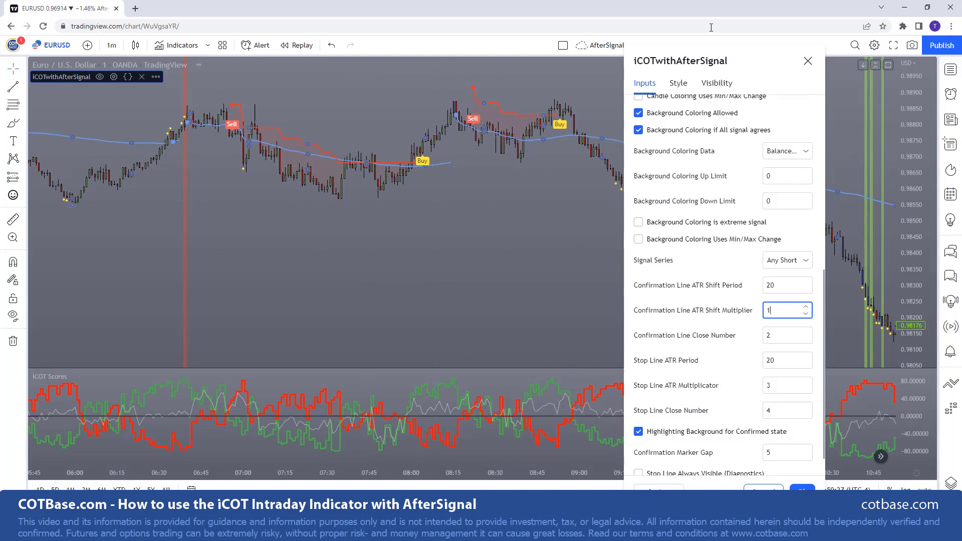
drag(744, 67, 154, 116)
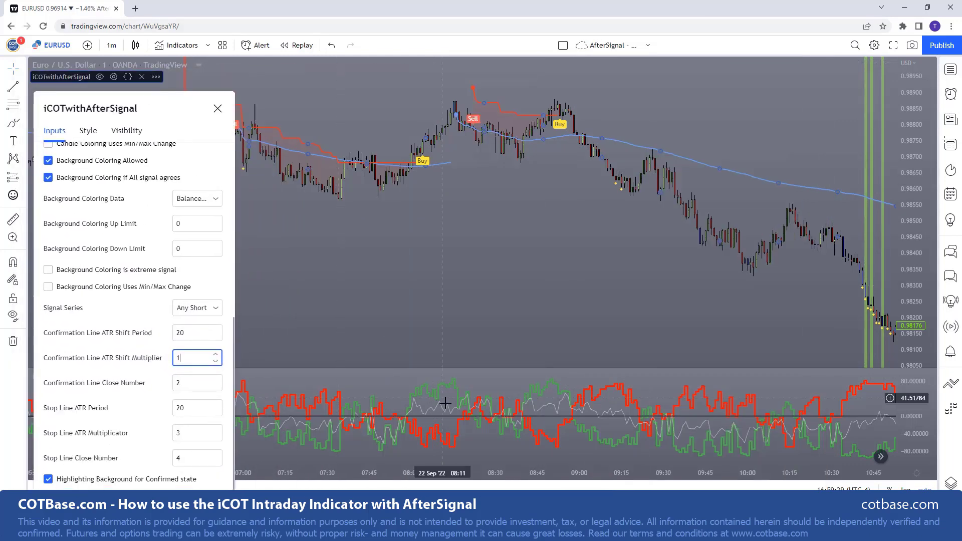
key(Return)
Set the Stop Line ATR Multiplicator of the iCOTwithAfterSignal indicator to 4
drag(545, 468, 487, 468)
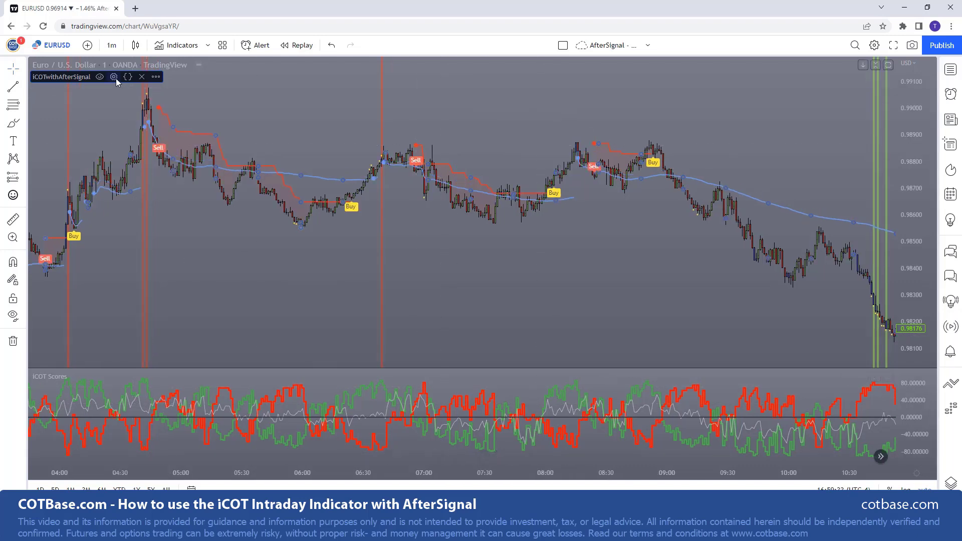
click(115, 77)
drag(469, 74, 162, 75)
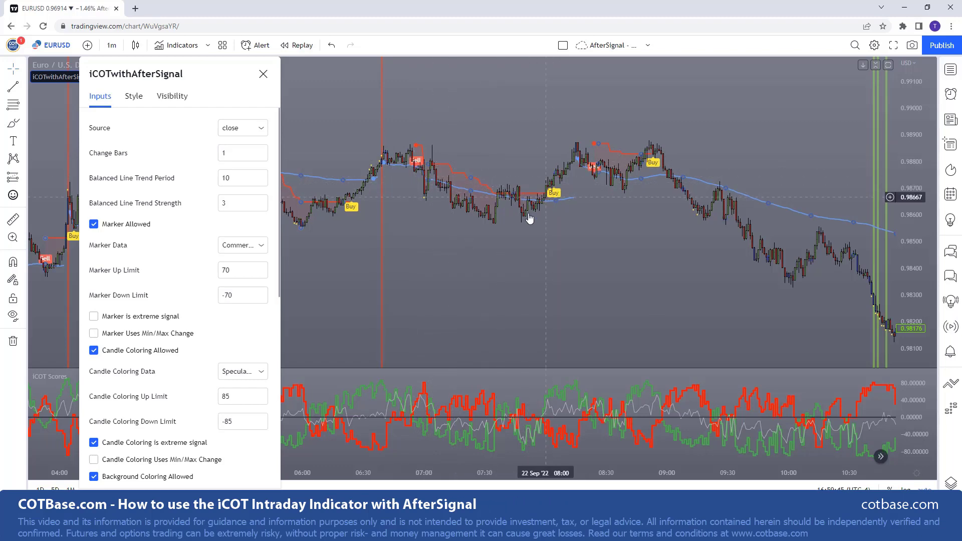
scroll(256, 361, down, 6)
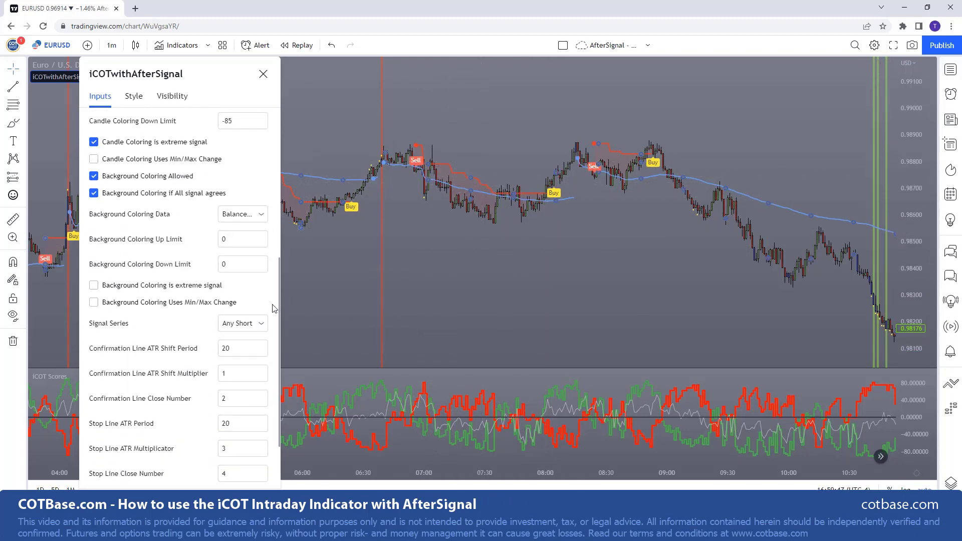
scroll(275, 306, down, 2)
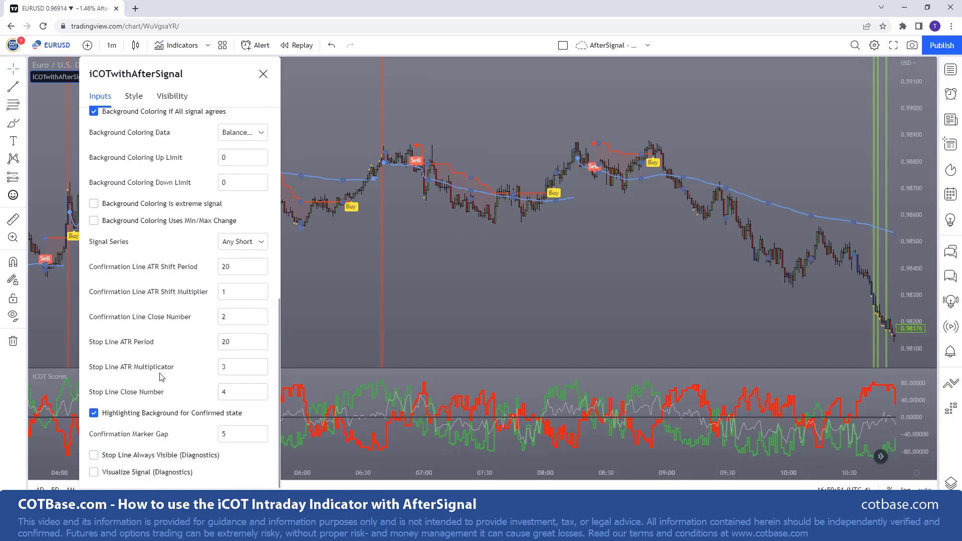
click(261, 364)
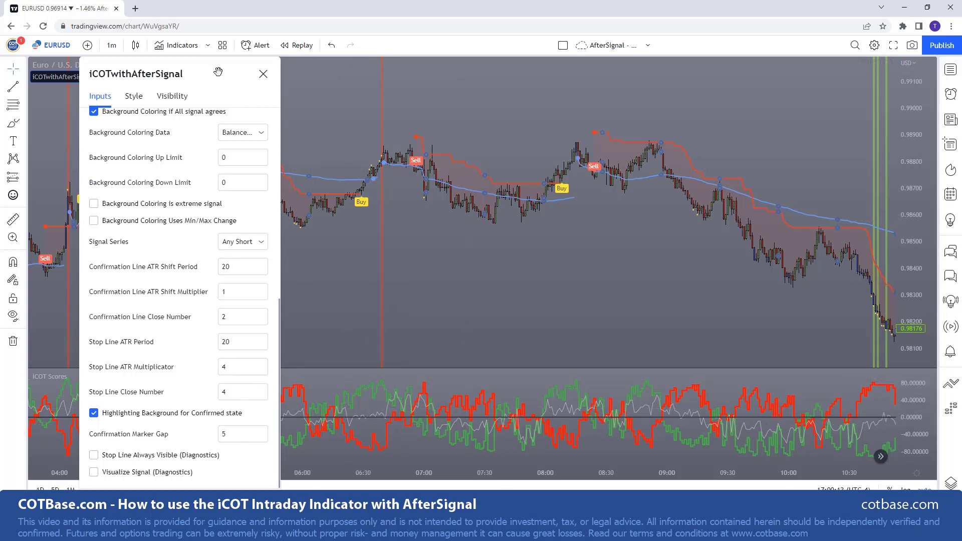
drag(150, 74, 885, 163)
key(Escape)
Set the Stop Line Close Number of the iCOTwithAfterSignal indicator to 0 and apply the settings
scroll(344, 439, up, 5)
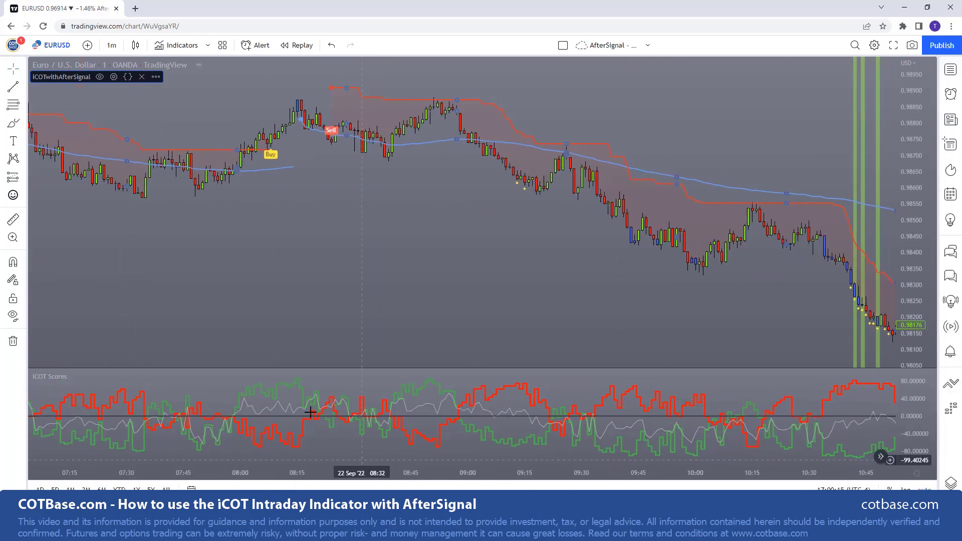
scroll(476, 354, up, 3)
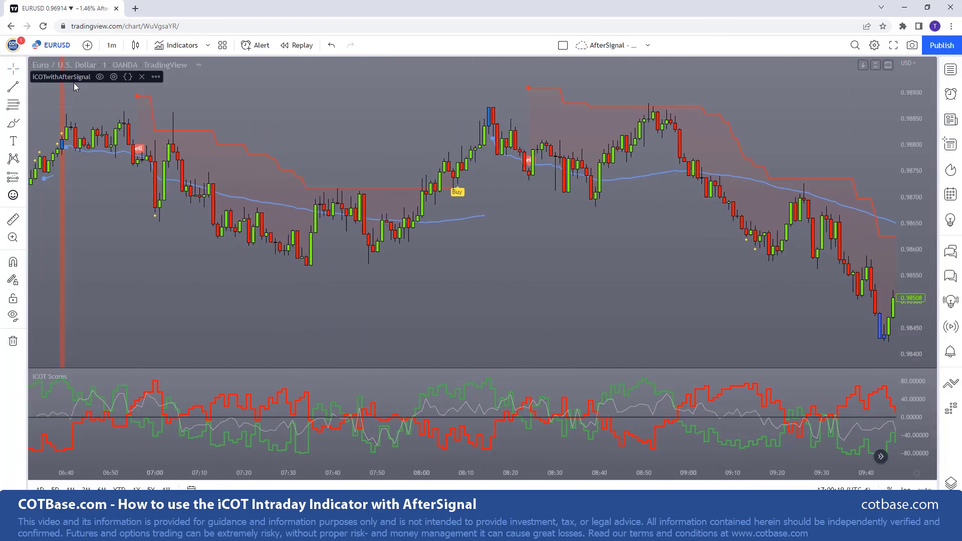
click(114, 77)
drag(518, 66, 204, 57)
scroll(217, 346, down, 8)
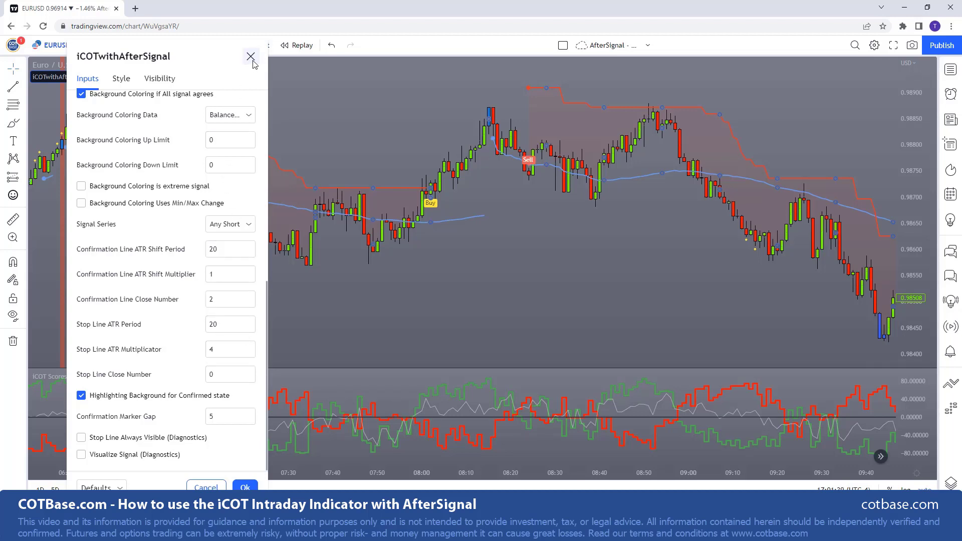
scroll(226, 258, up, 10)
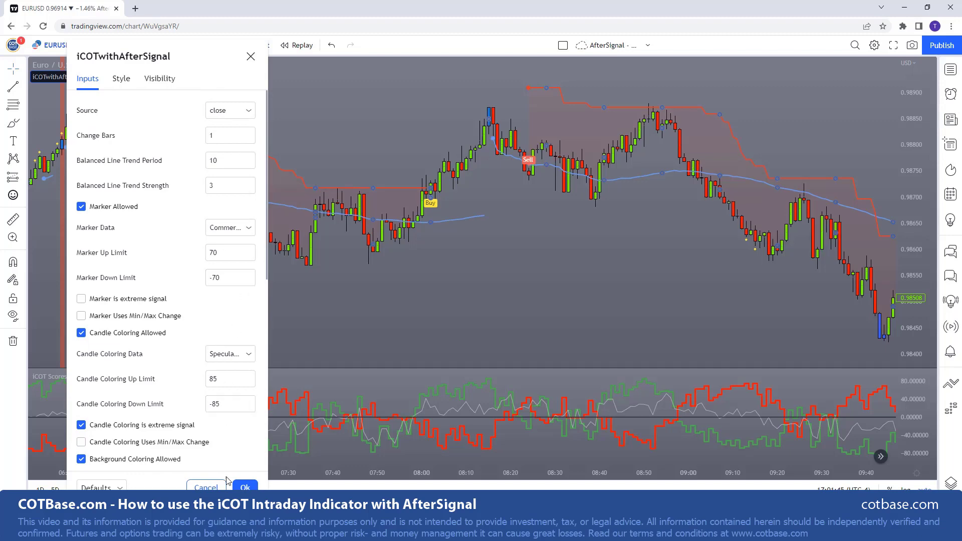
click(244, 486)
Examine the short signals and their stop line on the chart from about 06:30 to 12:00
scroll(428, 477, down, 5)
drag(739, 380, 459, 348)
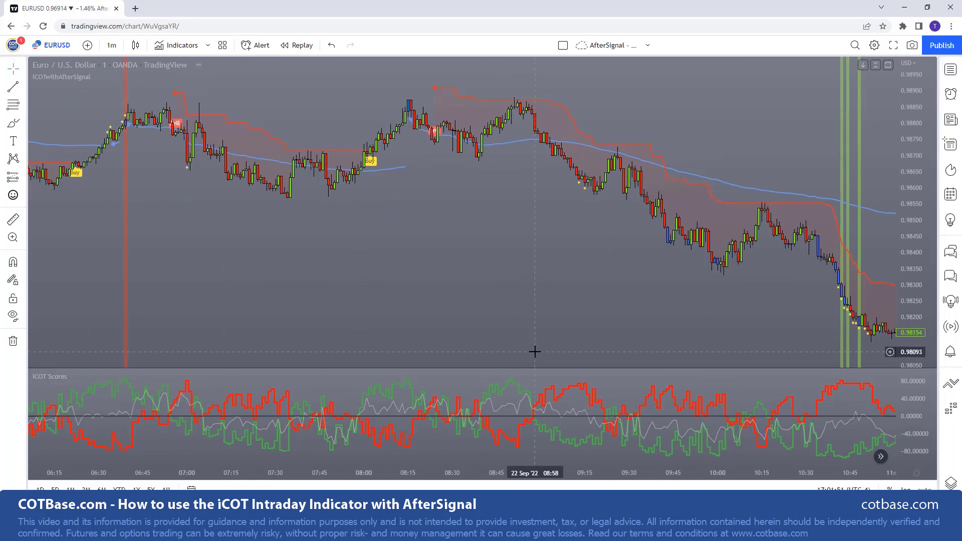
scroll(459, 348, down, 2)
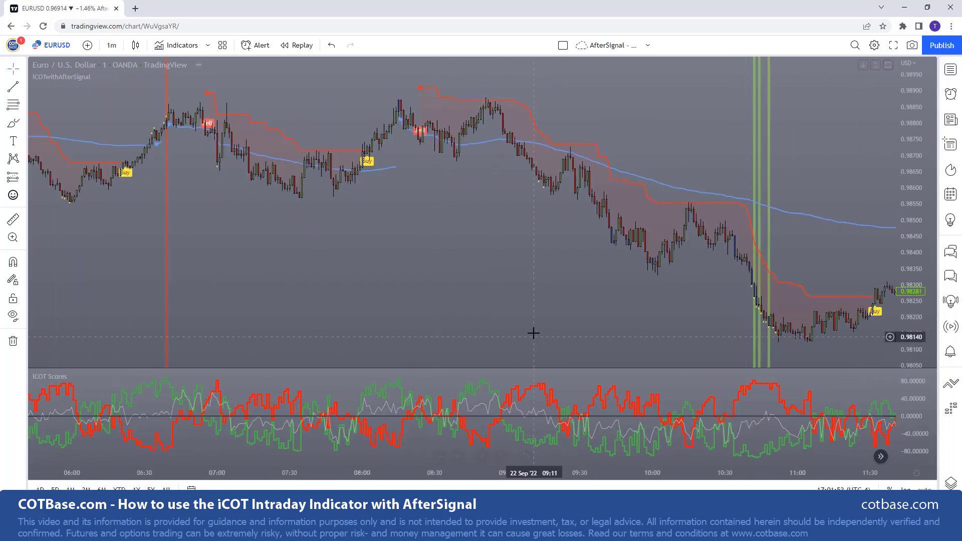
drag(533, 334, 459, 338)
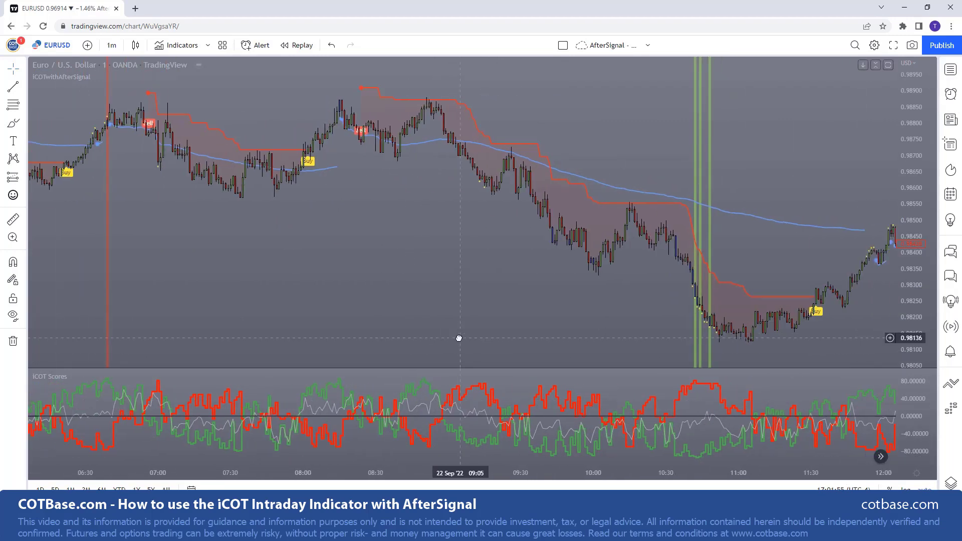